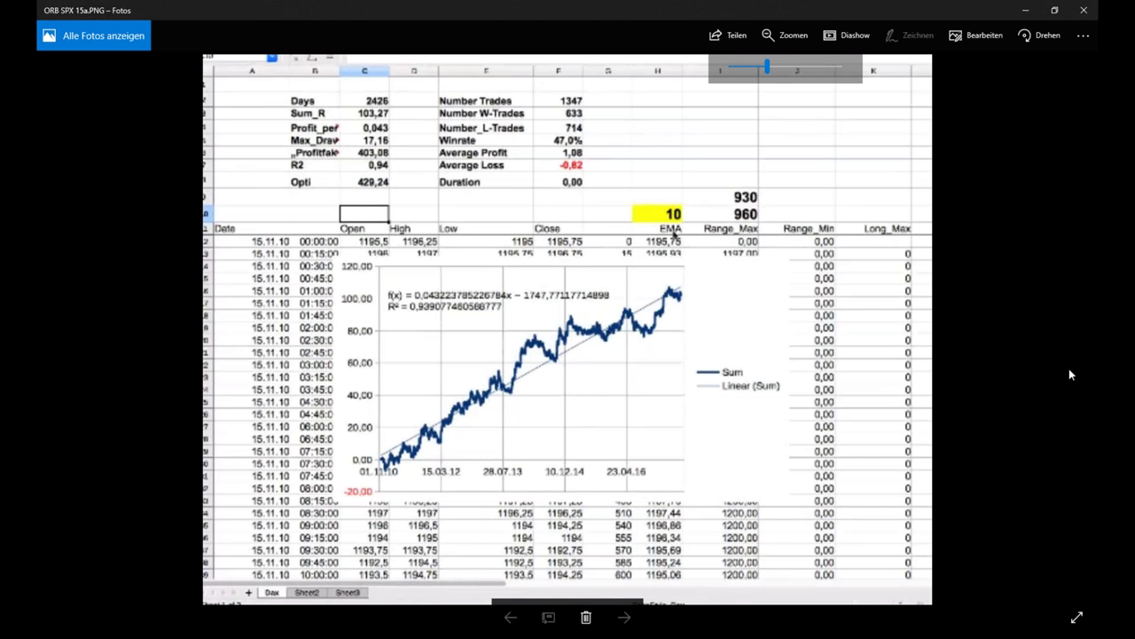
- Switch between the ORB SPX 15a backtest image and the PowerPoint slide defining the ORB setup
left_click(1025, 10)
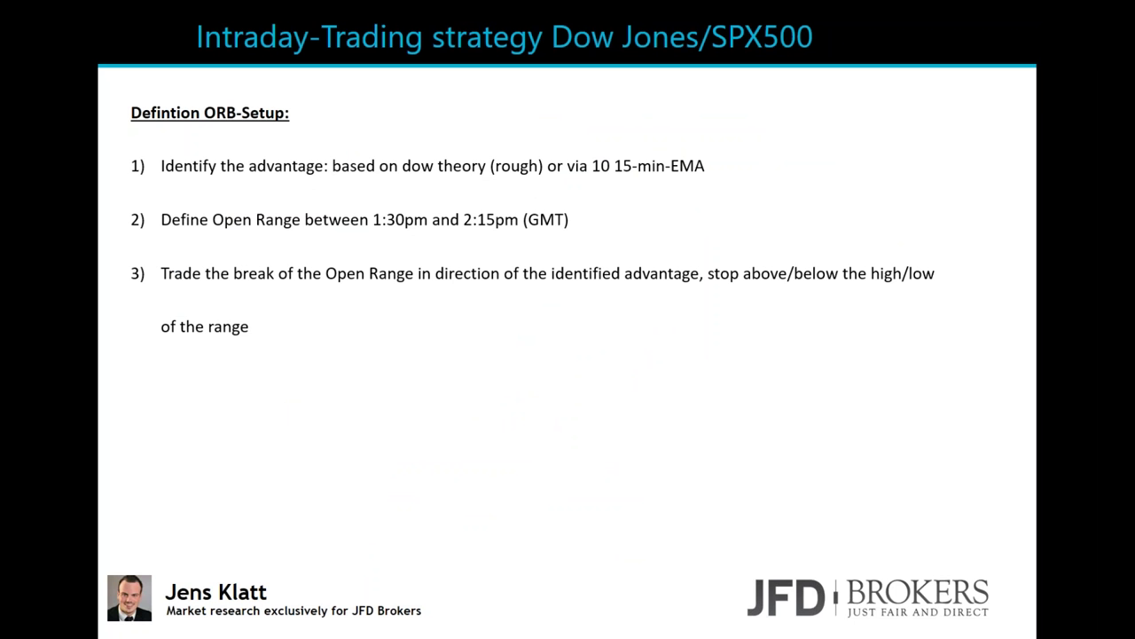
key("alt+Tab")
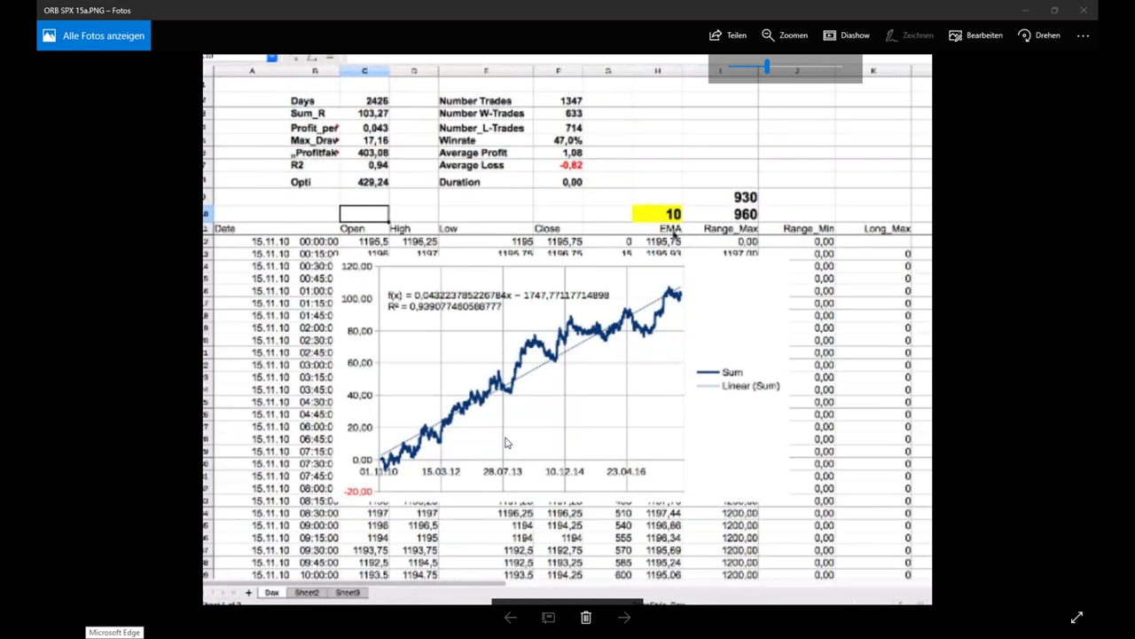
mouse_move(535, 635)
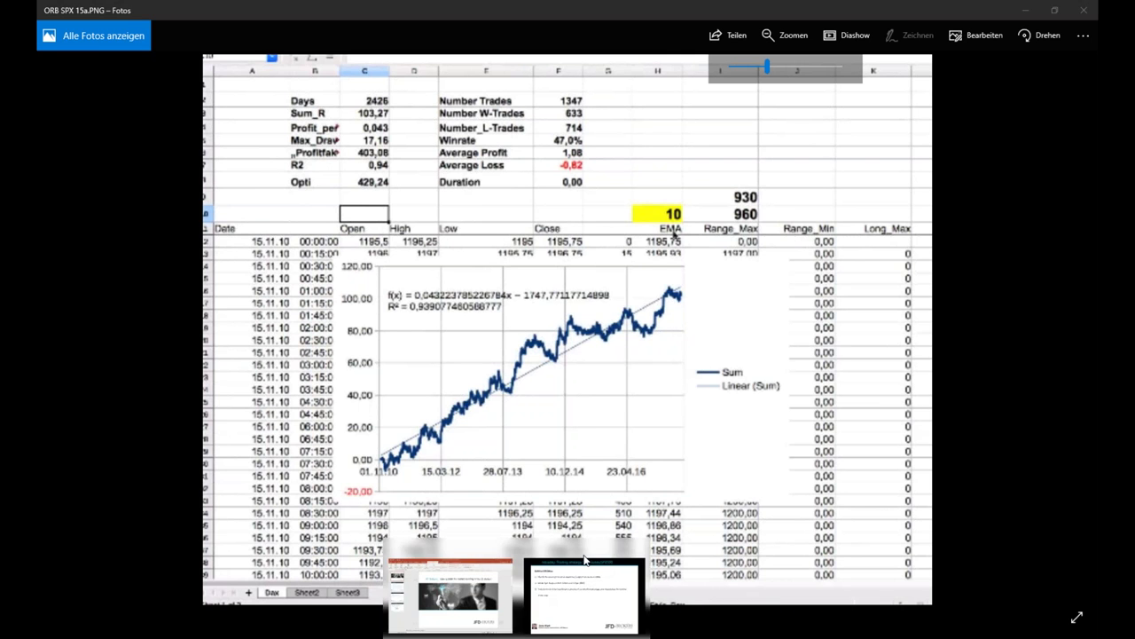
left_click(581, 587)
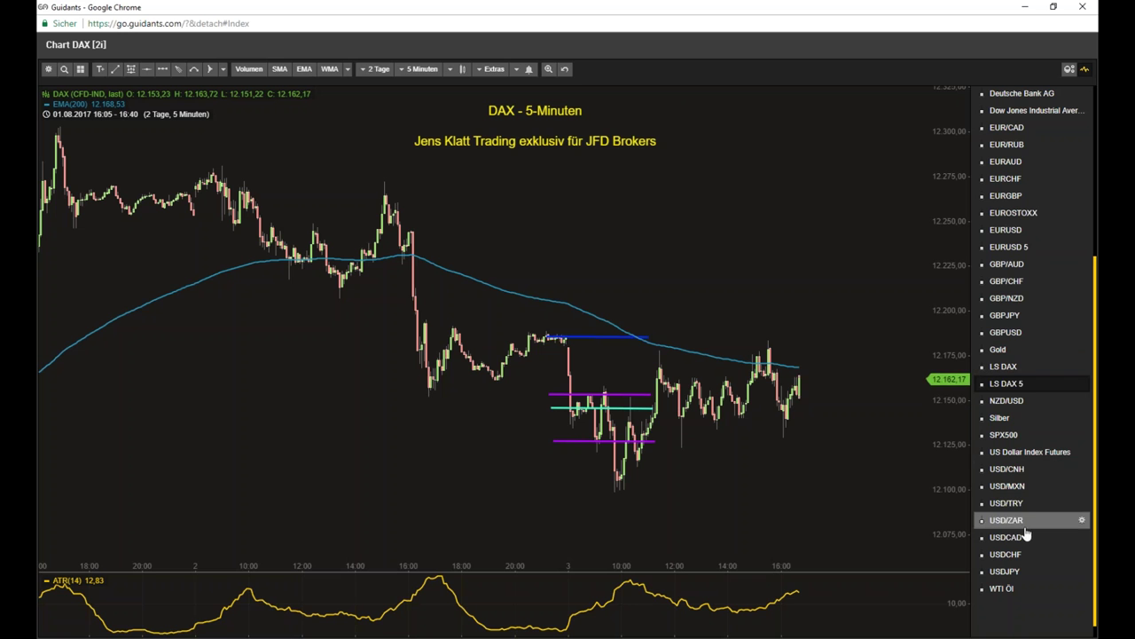
- Open the SPX500 chart from the Guidants instrument list and fit the recent sessions in view
left_click(1020, 436)
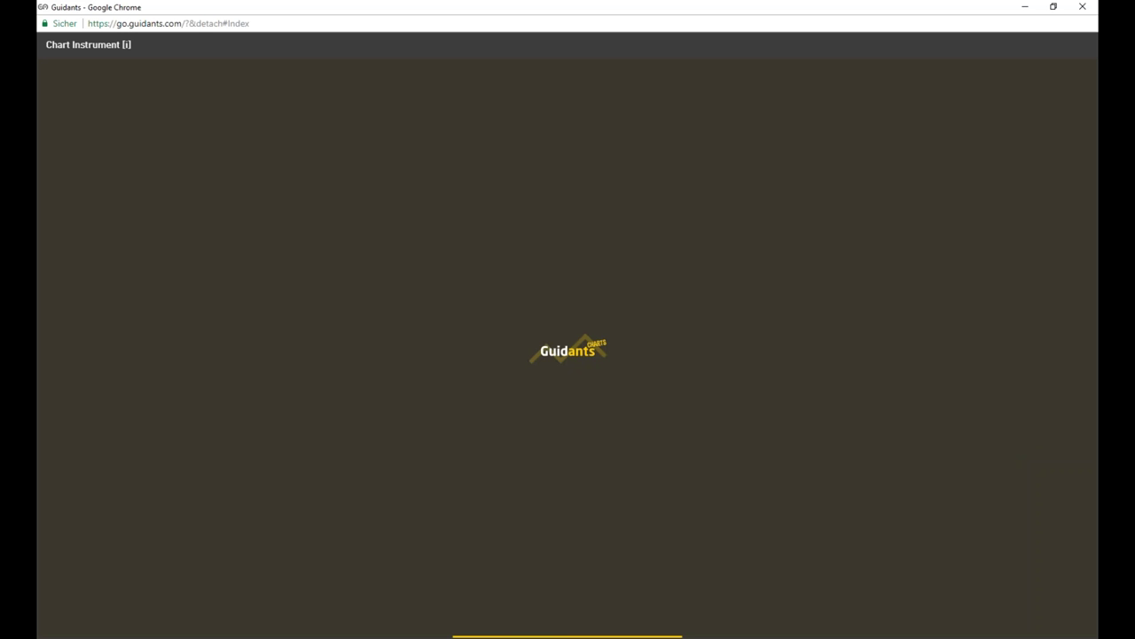
scroll(855, 313, "down", 3)
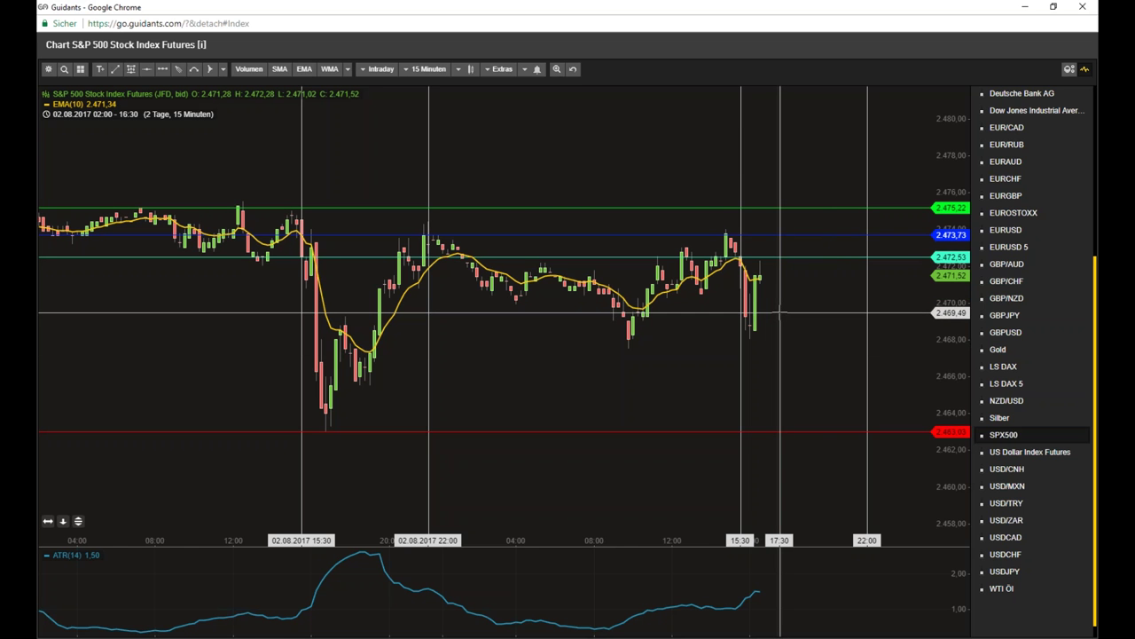
scroll(754, 366, "up", 3)
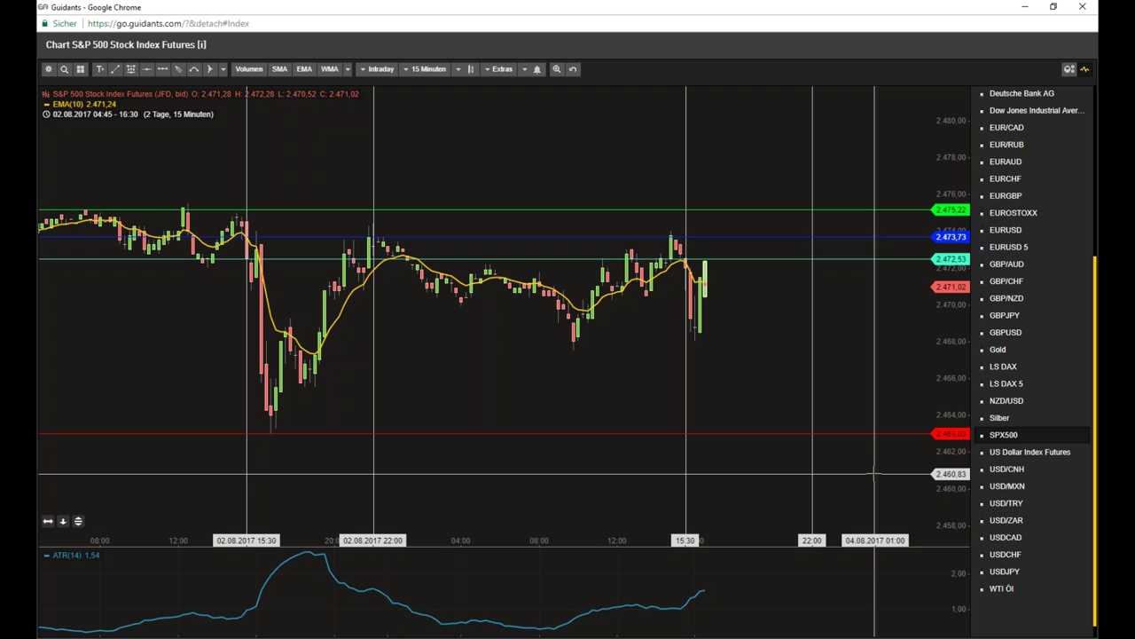
- Add a 50-period EMA to the S&P 500 15-minute chart and compress its price scale
mouse_move(188, 98)
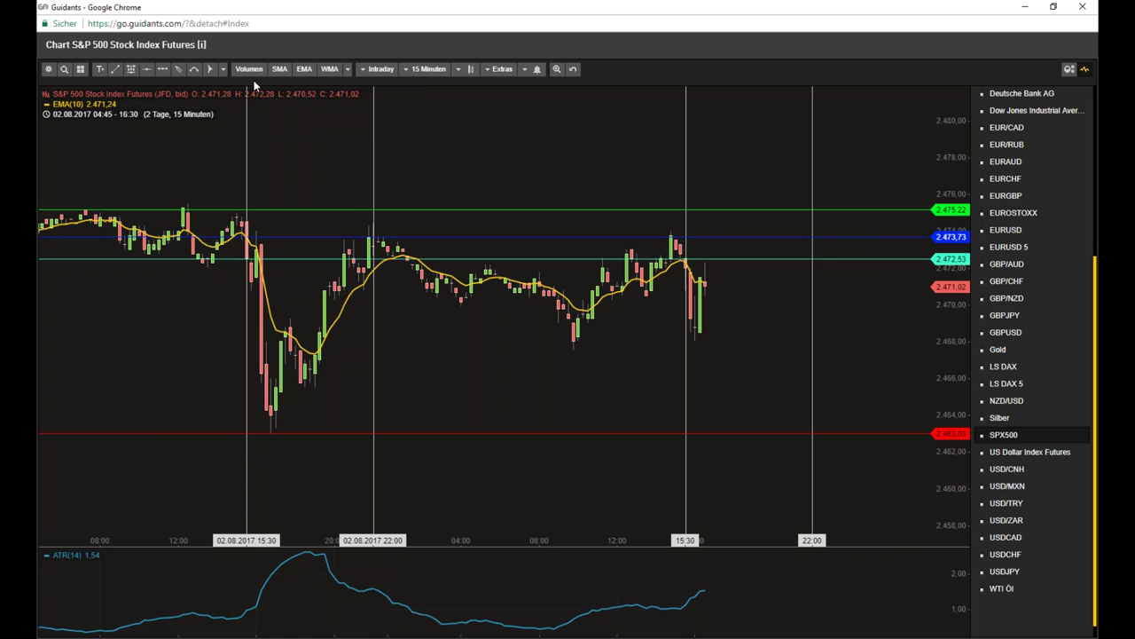
mouse_move(365, 70)
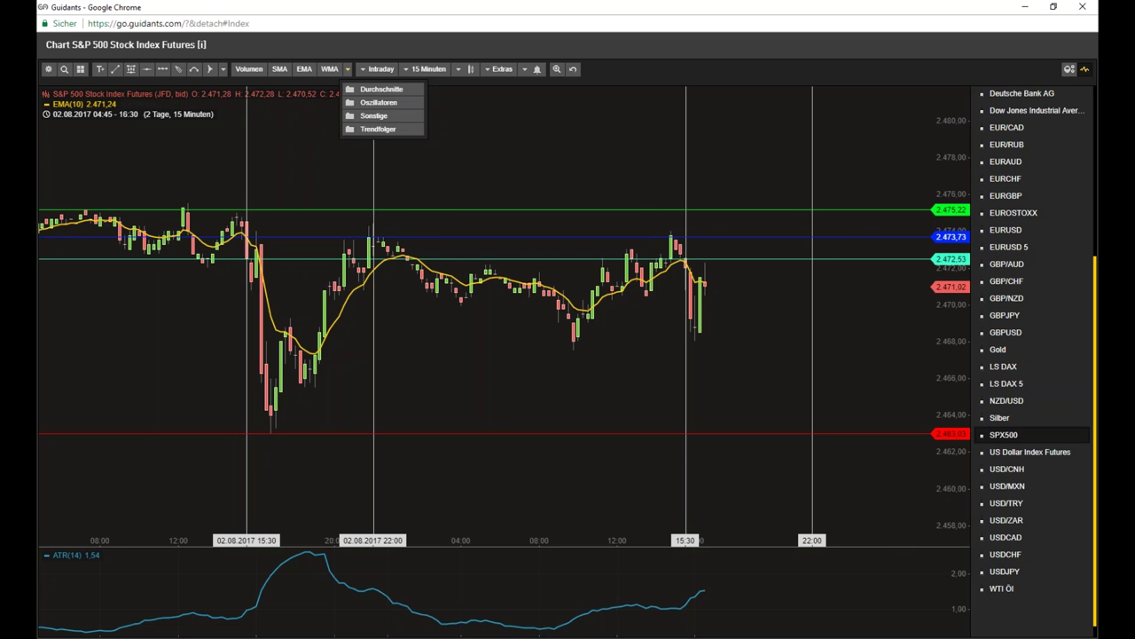
mouse_move(379, 90)
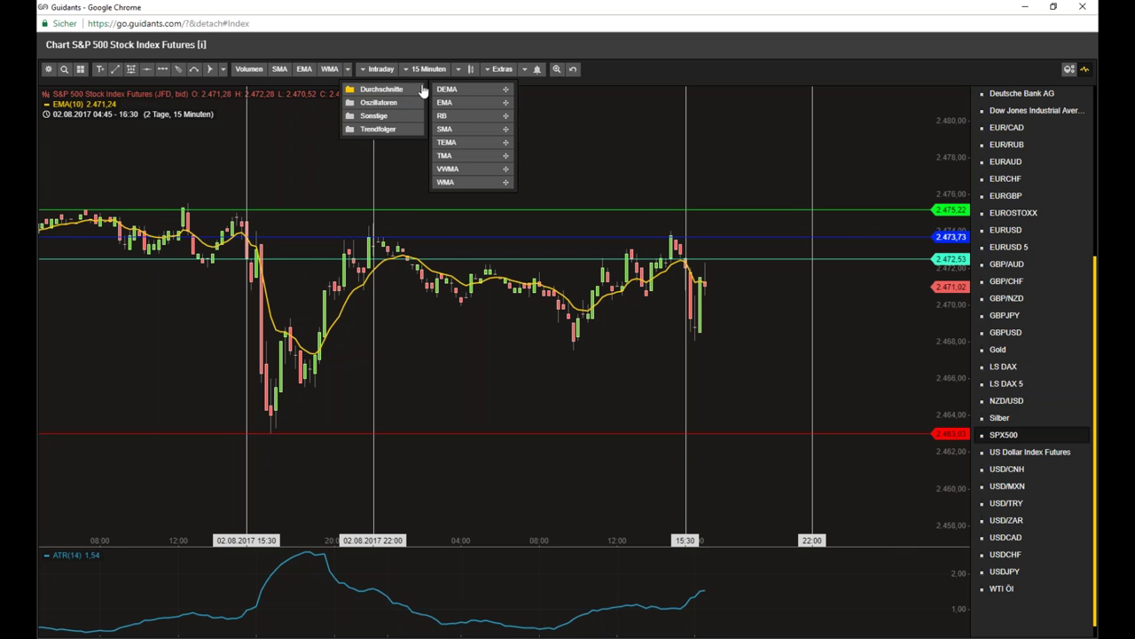
left_click(461, 111)
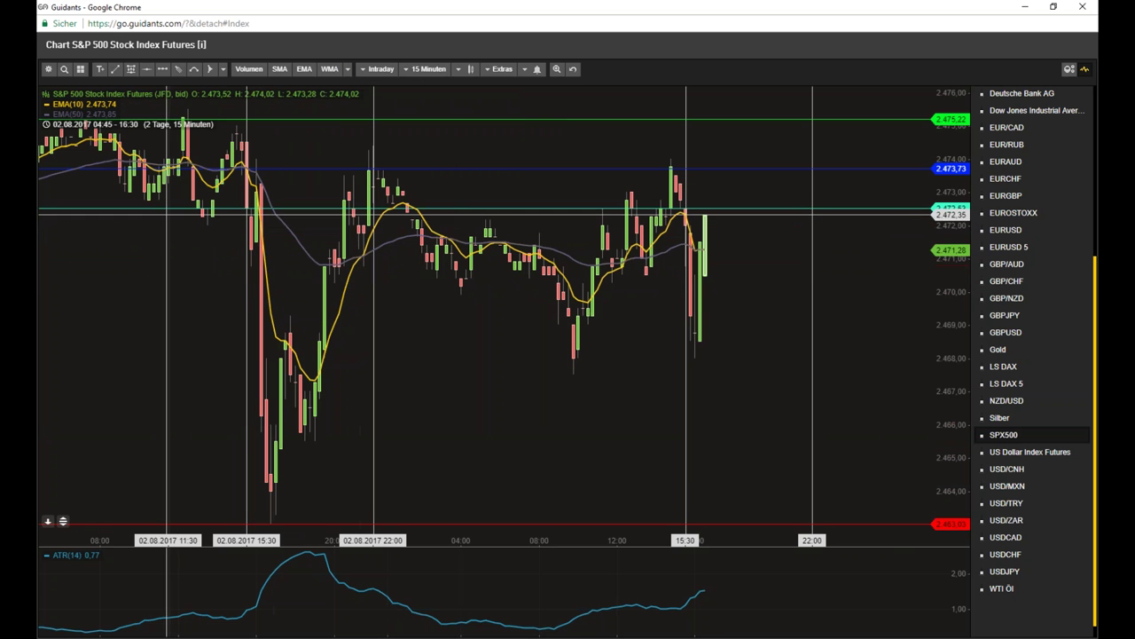
mouse_move(79, 124)
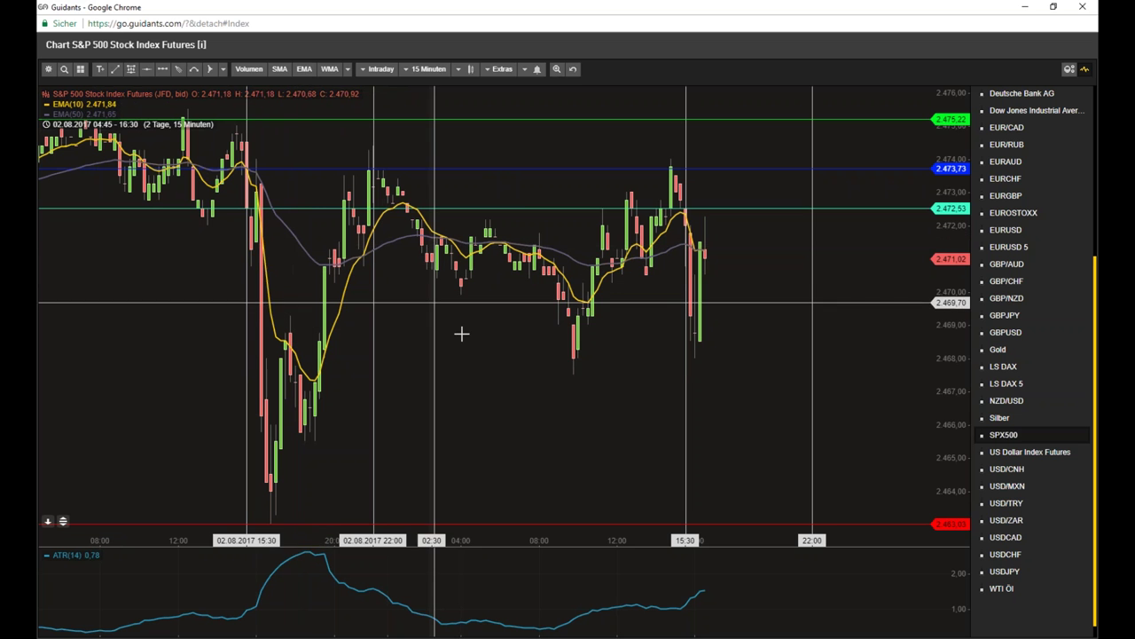
left_click_drag(961, 301, 944, 373)
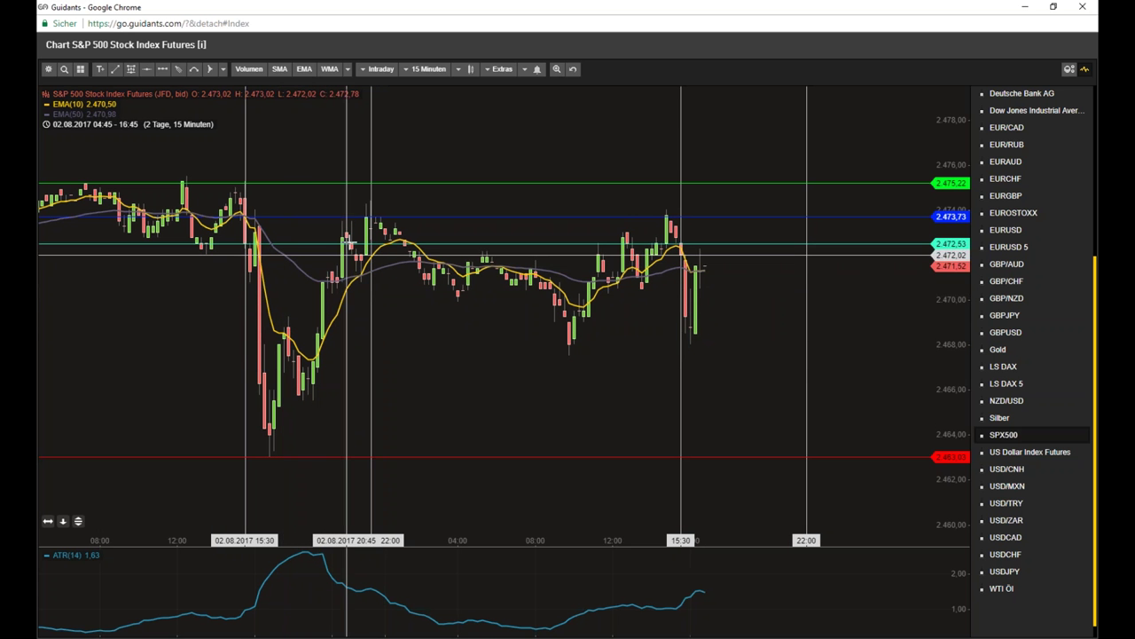
- Examine the S&P 500 price action against both EMAs back to 31.07.2017 and return to the latest candles
left_click_drag(559, 390, 763, 422)
left_click_drag(370, 413, 630, 400)
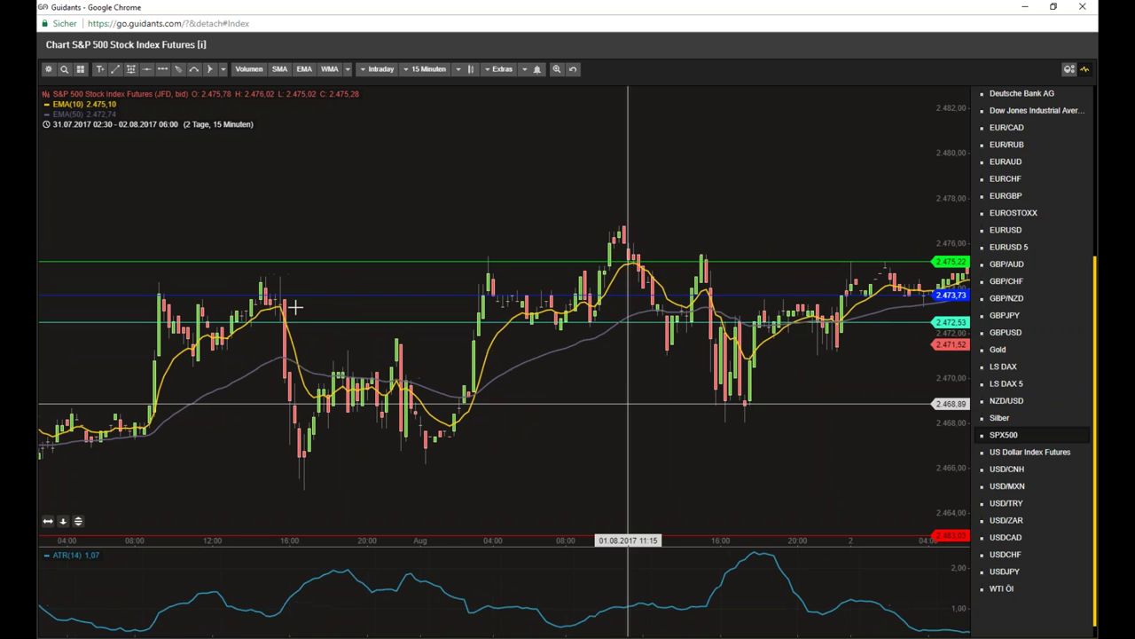
left_click_drag(691, 355, 236, 314)
left_click_drag(497, 337, 268, 337)
left_click_drag(722, 365, 462, 368)
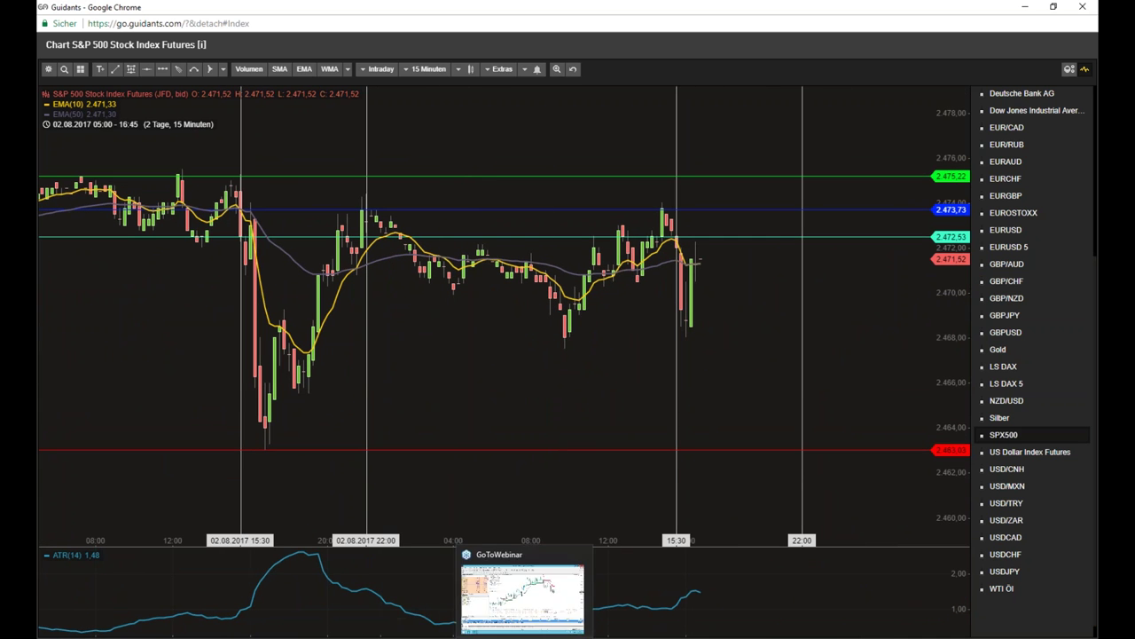
- Show the ORB SPX 15a backtest image, and return to the PowerPoint slideshow on the ORB setup
mouse_move(547, 638)
left_click(439, 595)
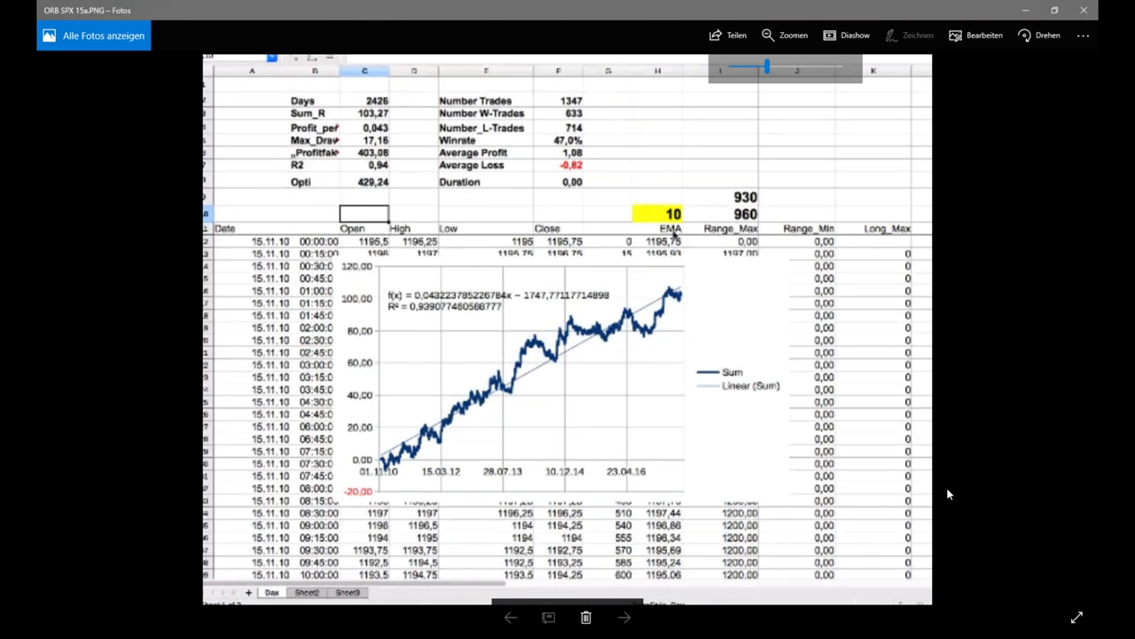
mouse_move(497, 633)
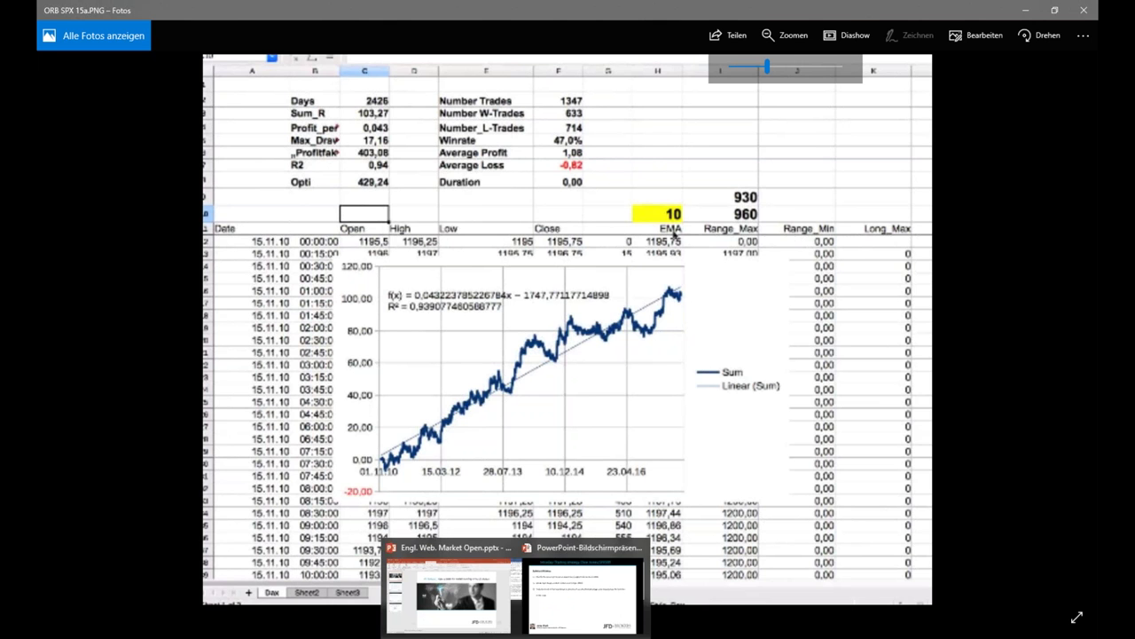
left_click(579, 576)
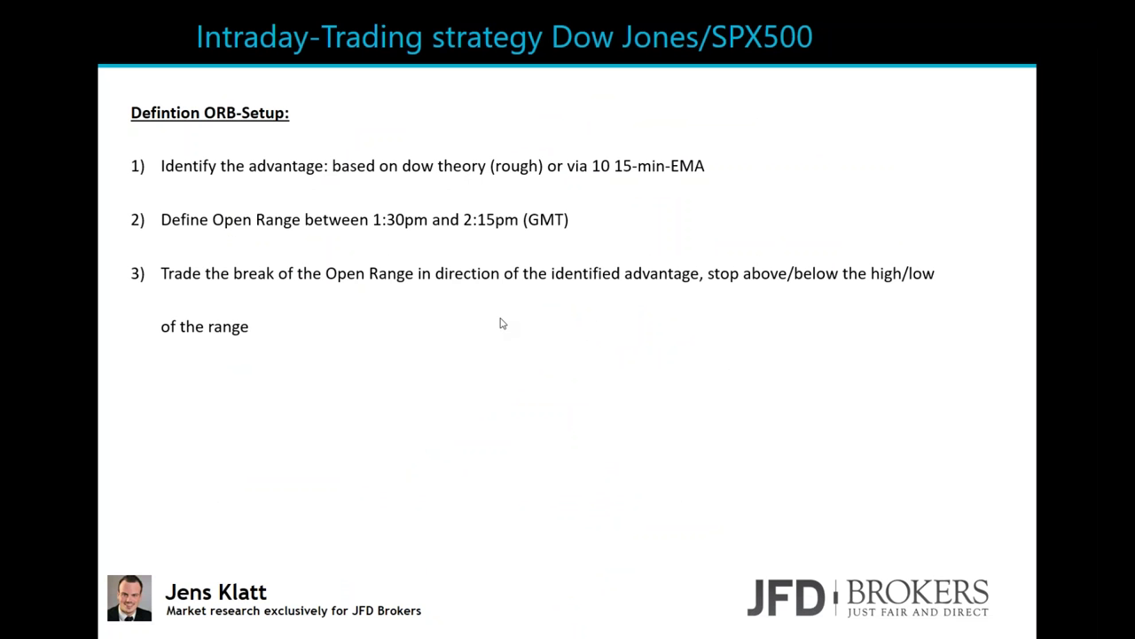
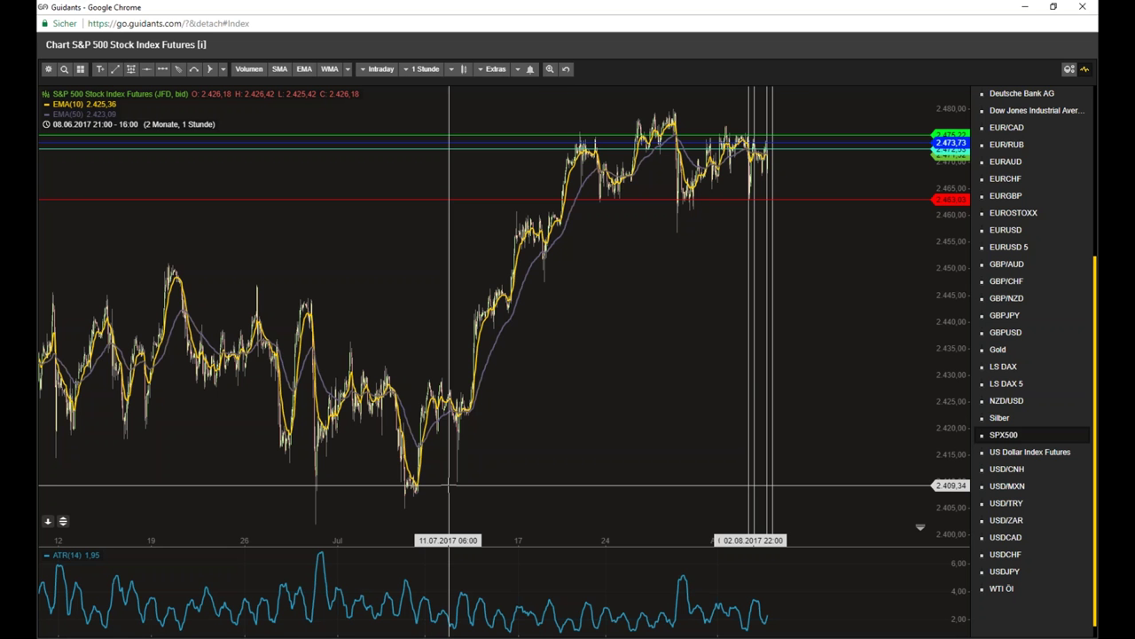
- Review the hourly S&P 500 trend back to May 2017 and set the chart's timeframe to 1 Tag
scroll(555, 375, "down", 5)
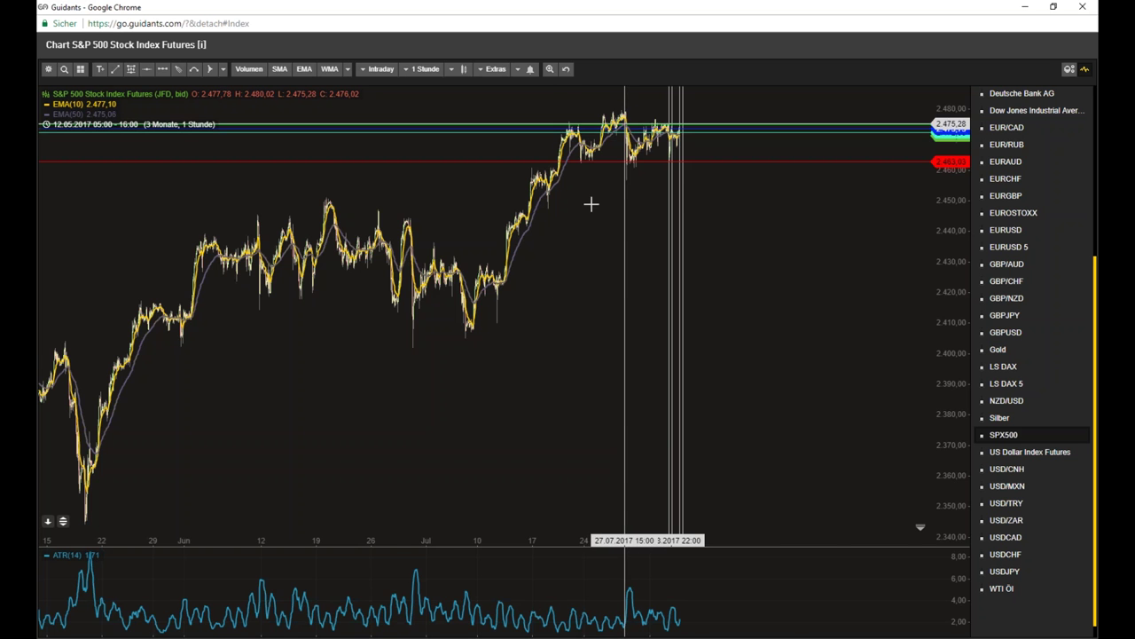
scroll(551, 289, "up", 2)
scroll(393, 469, "up", 2)
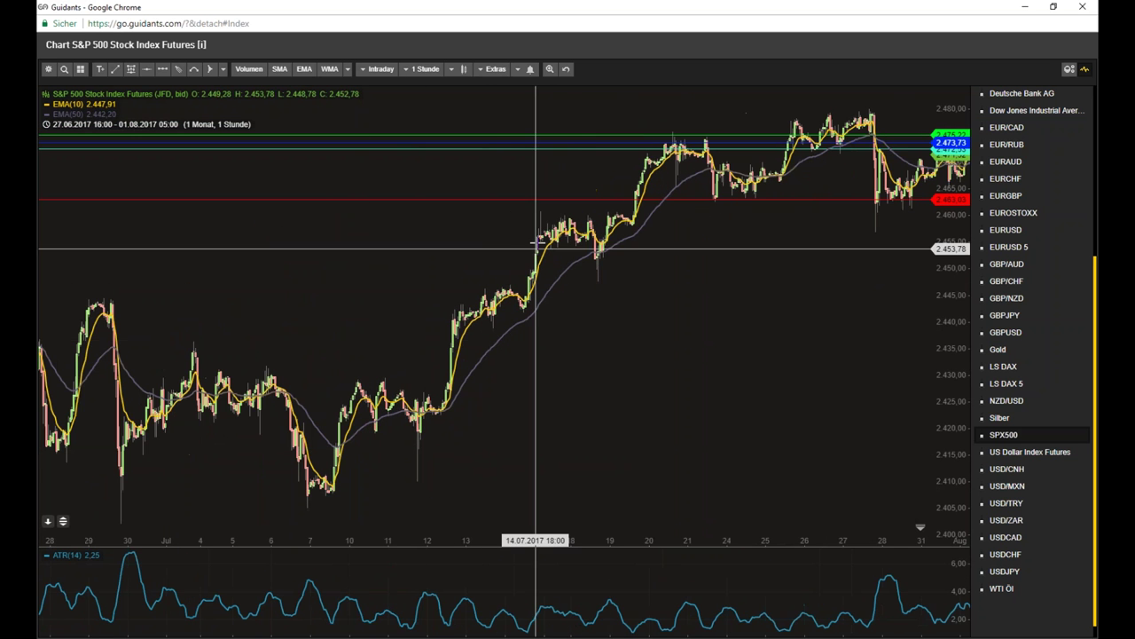
left_click_drag(753, 274, 491, 355)
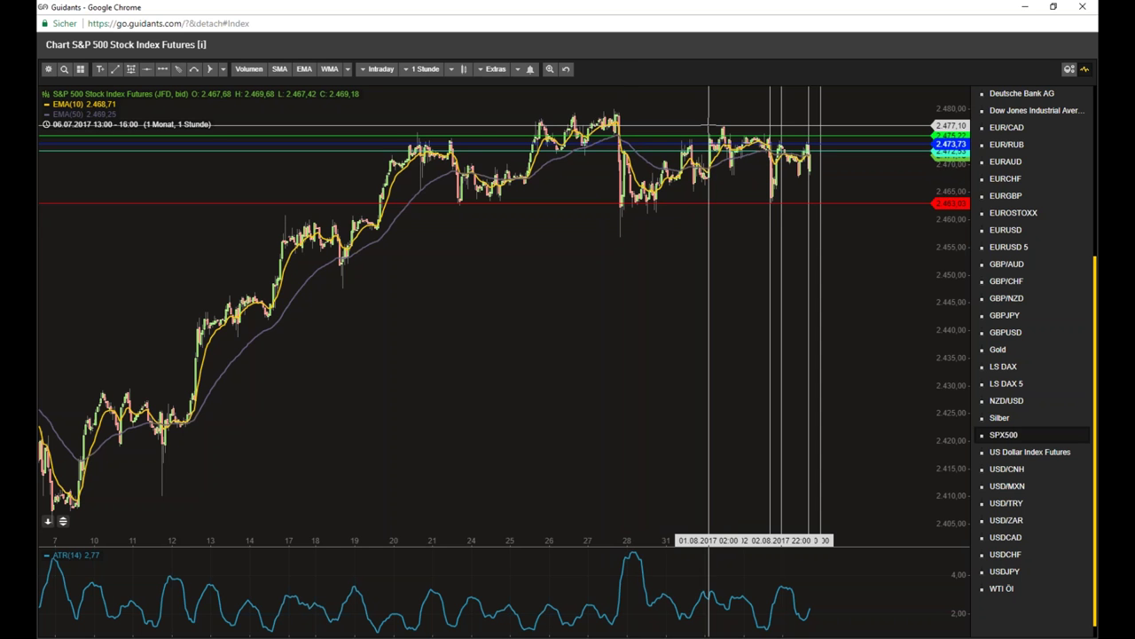
left_click(427, 69)
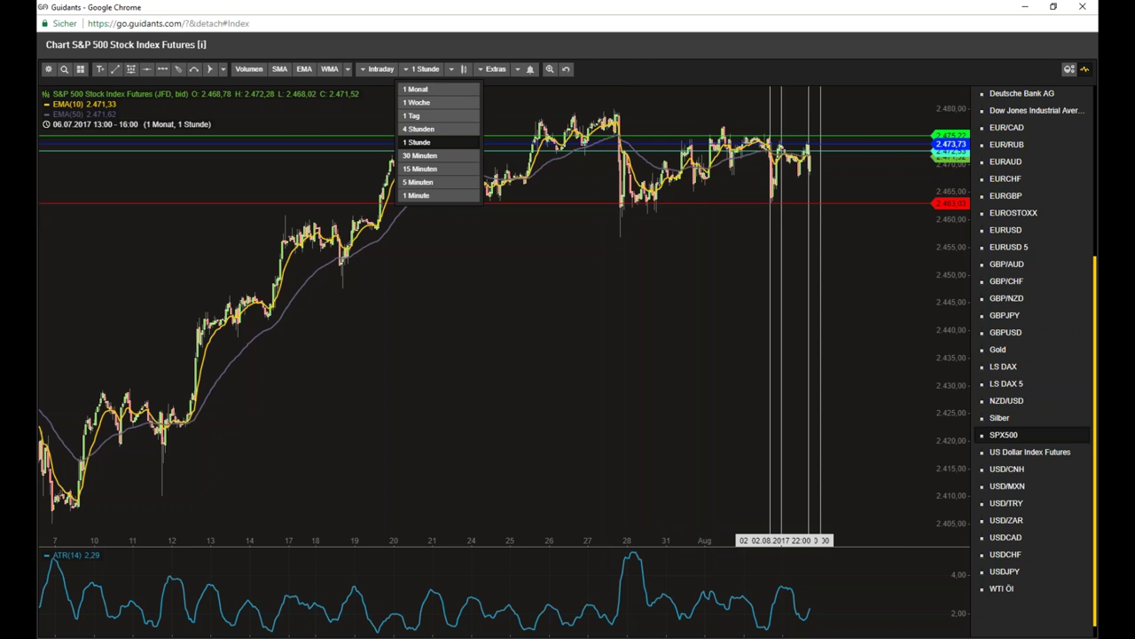
left_click(413, 117)
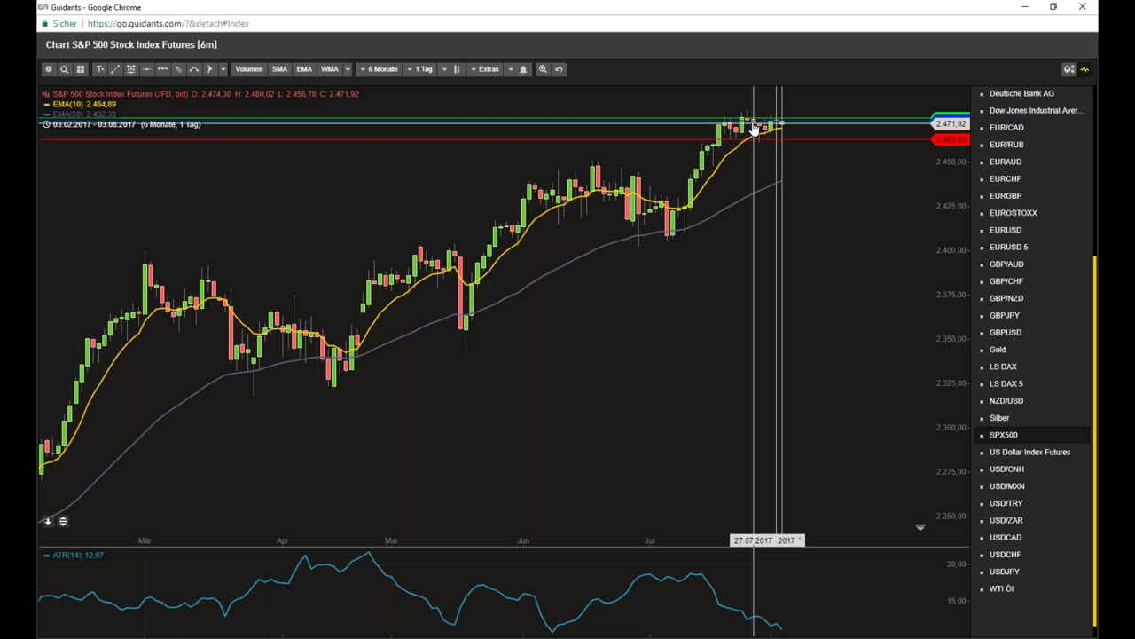
- Switch to the Chrome window with the Bloomberg VIX quote
mouse_move(243, 637)
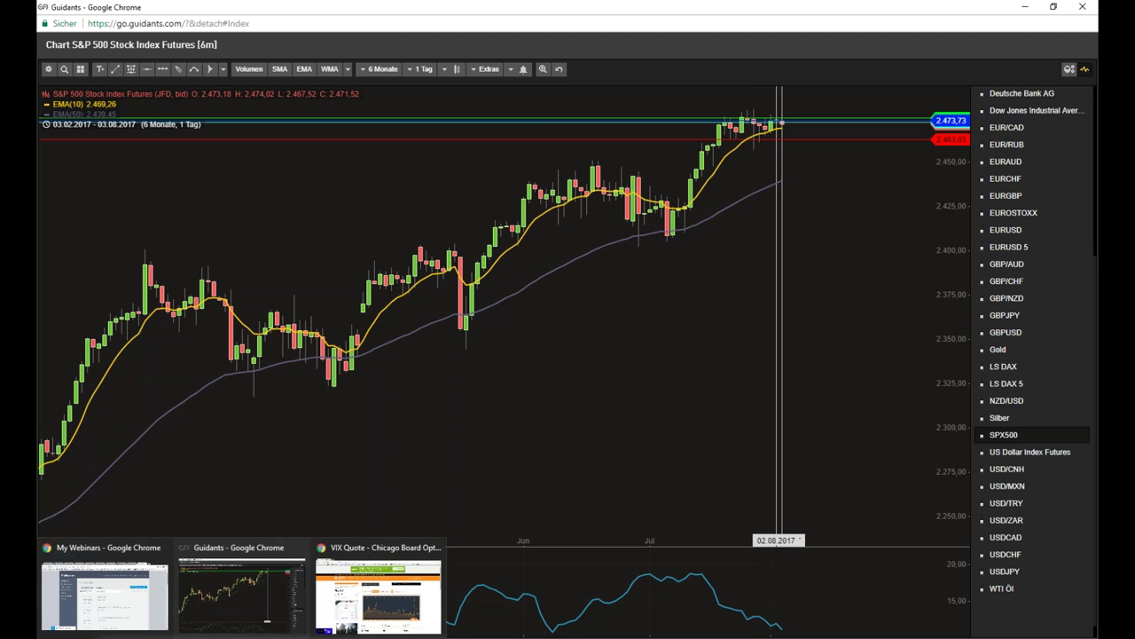
left_click(378, 592)
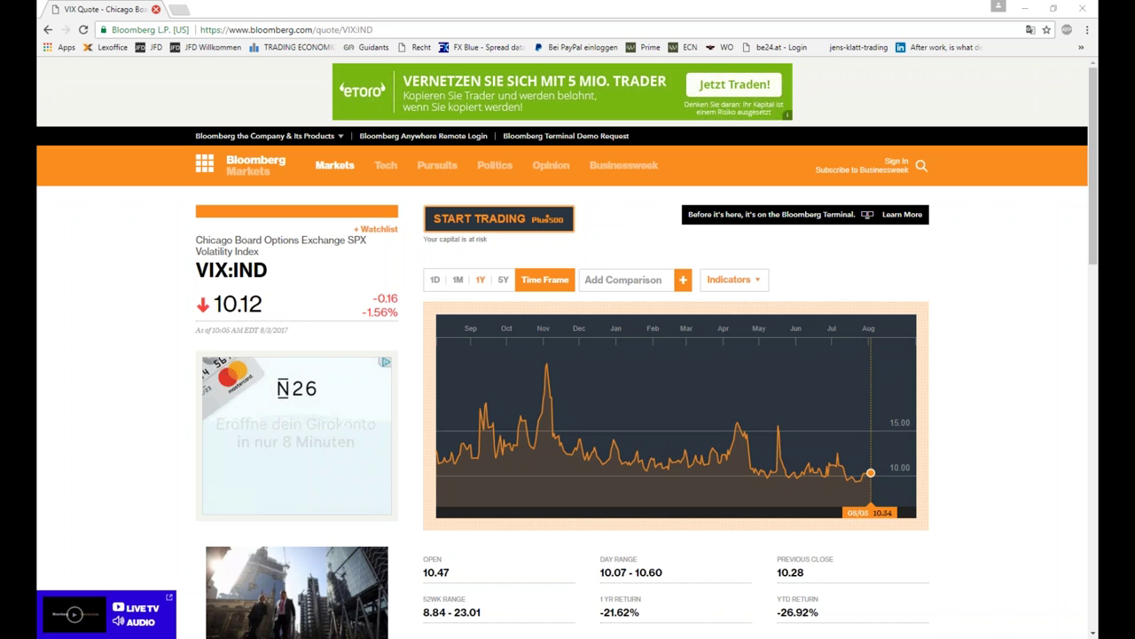
- Open the presenter's Twitter profile in a new tab and find the retweeted Investors Intelligence Sentiment (Bulls - Bears) chart
left_click_drag(127, 157, 367, 7)
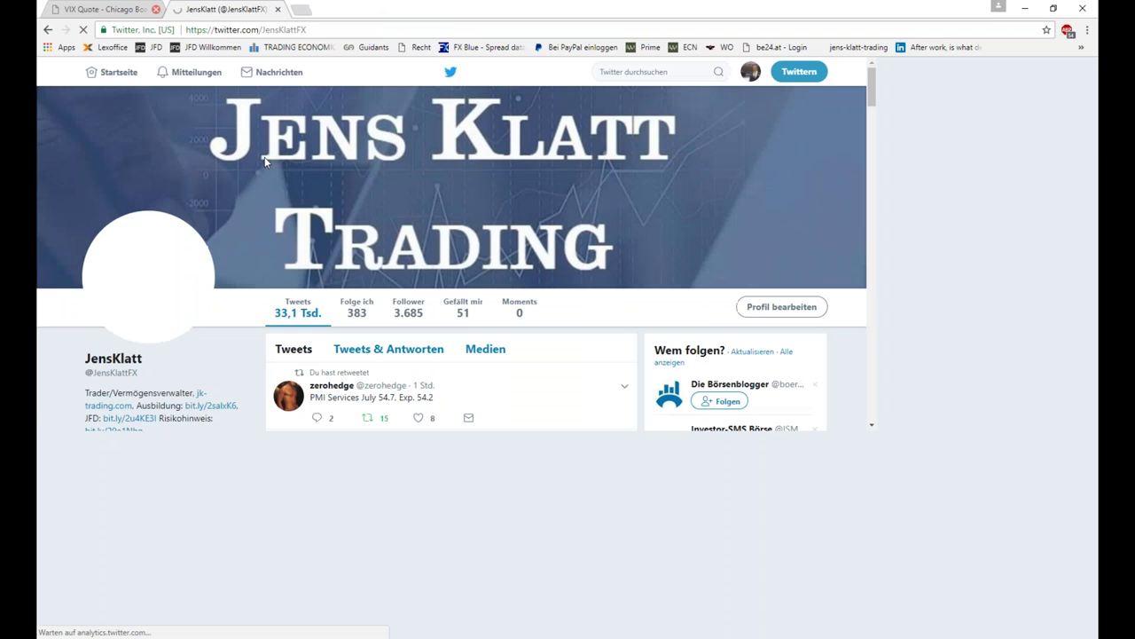
scroll(195, 375, "down", 7)
scroll(561, 355, "down", 15)
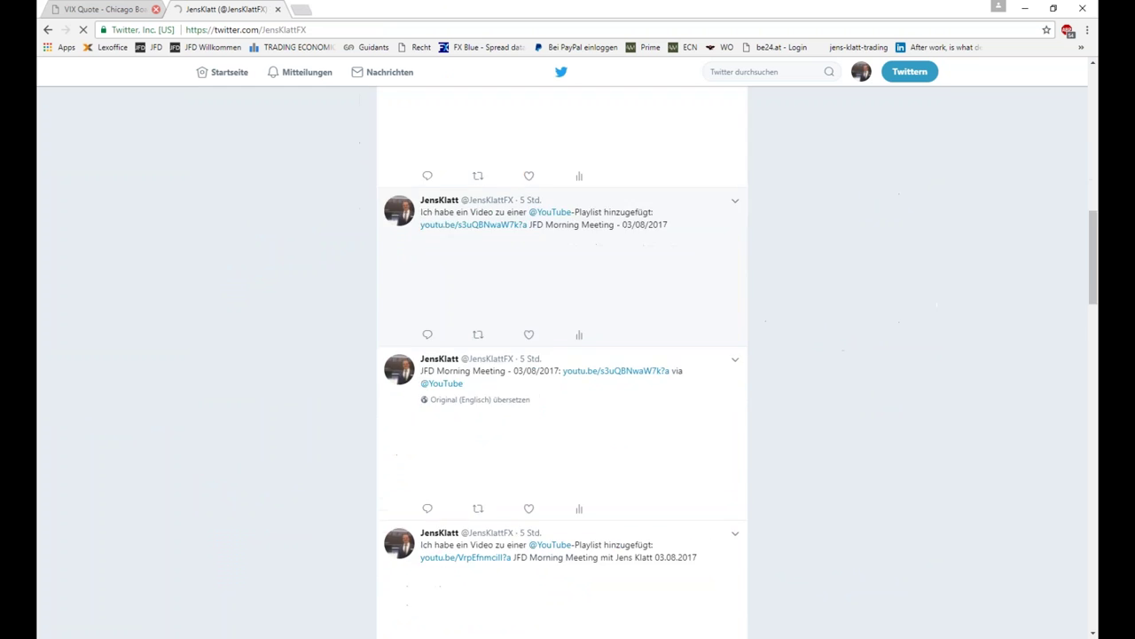
scroll(501, 321, "down", 12)
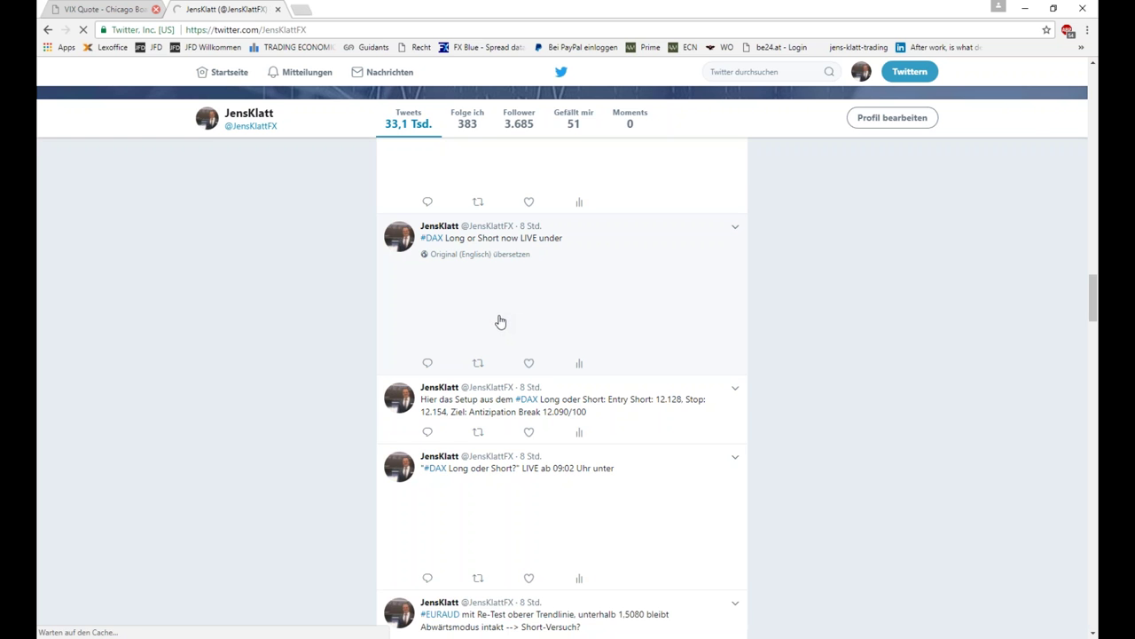
scroll(501, 322, "down", 4)
scroll(501, 321, "down", 12)
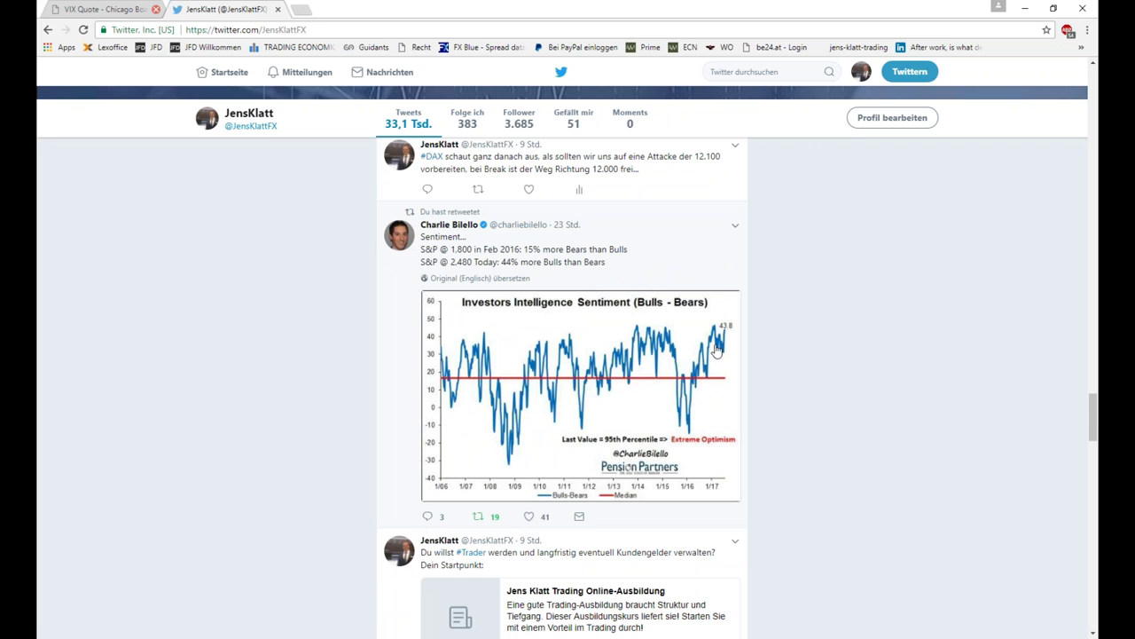
scroll(745, 368, "down", 1)
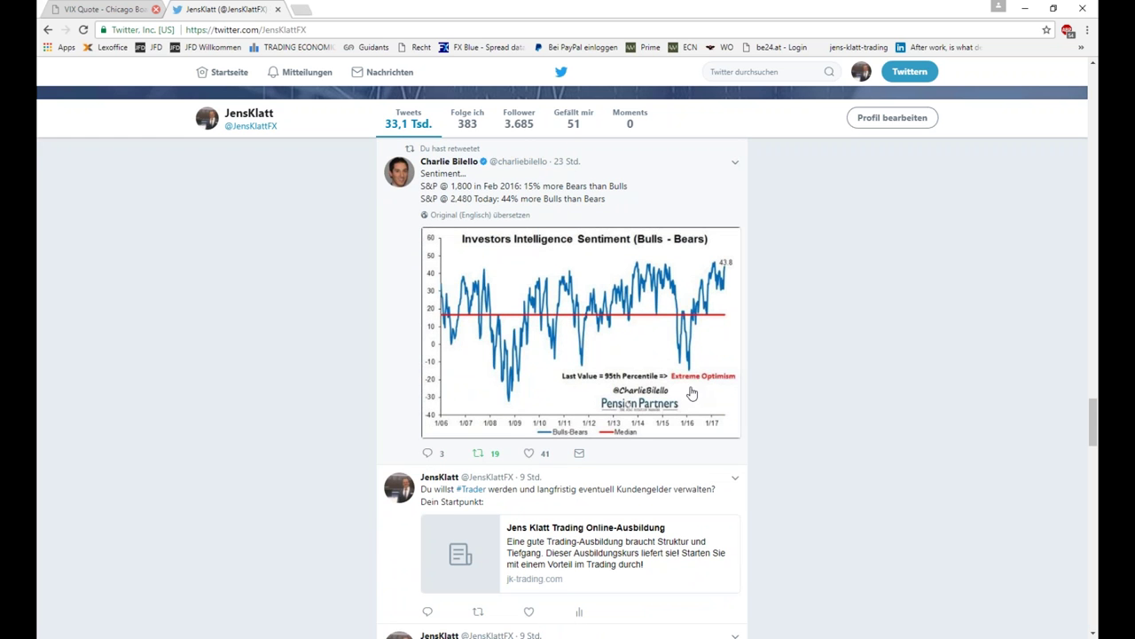
- Switch back to Guidants and open the daily Dow Jones Industrial Average chart, extended to about seven months
left_click(144, 637)
mouse_move(557, 638)
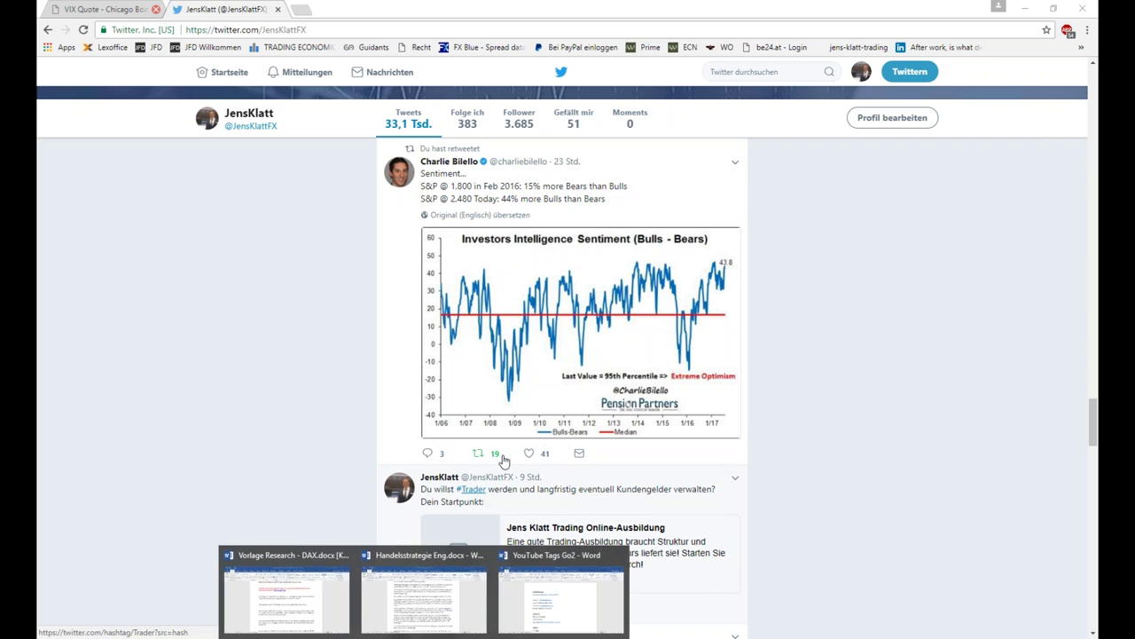
mouse_move(239, 637)
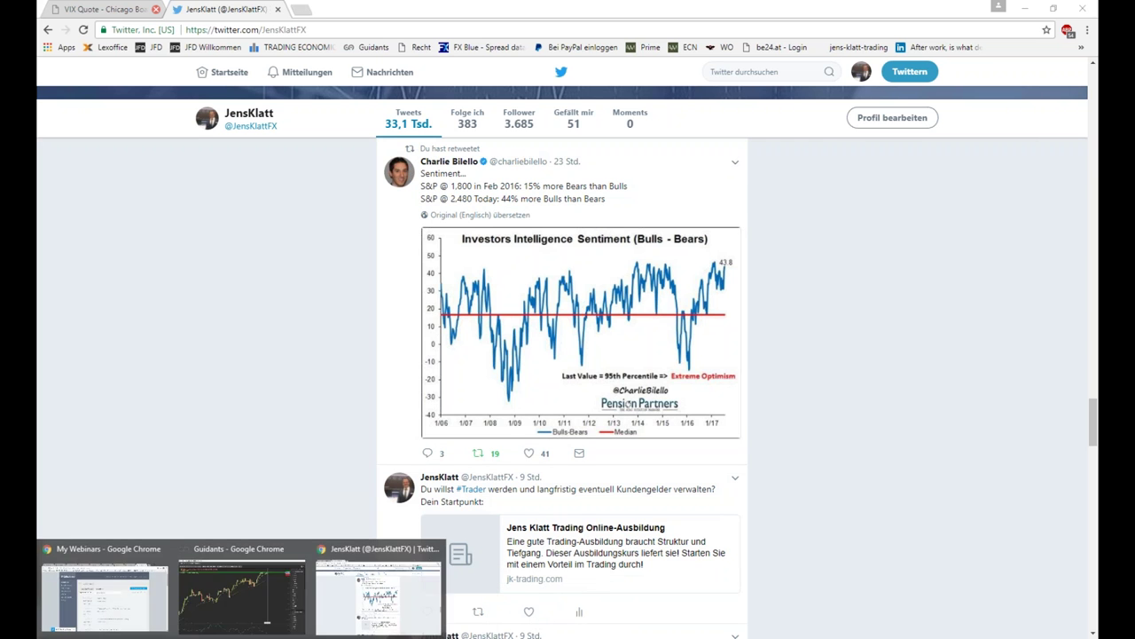
left_click(241, 590)
scroll(1029, 292, "up", 5)
left_click(1027, 302)
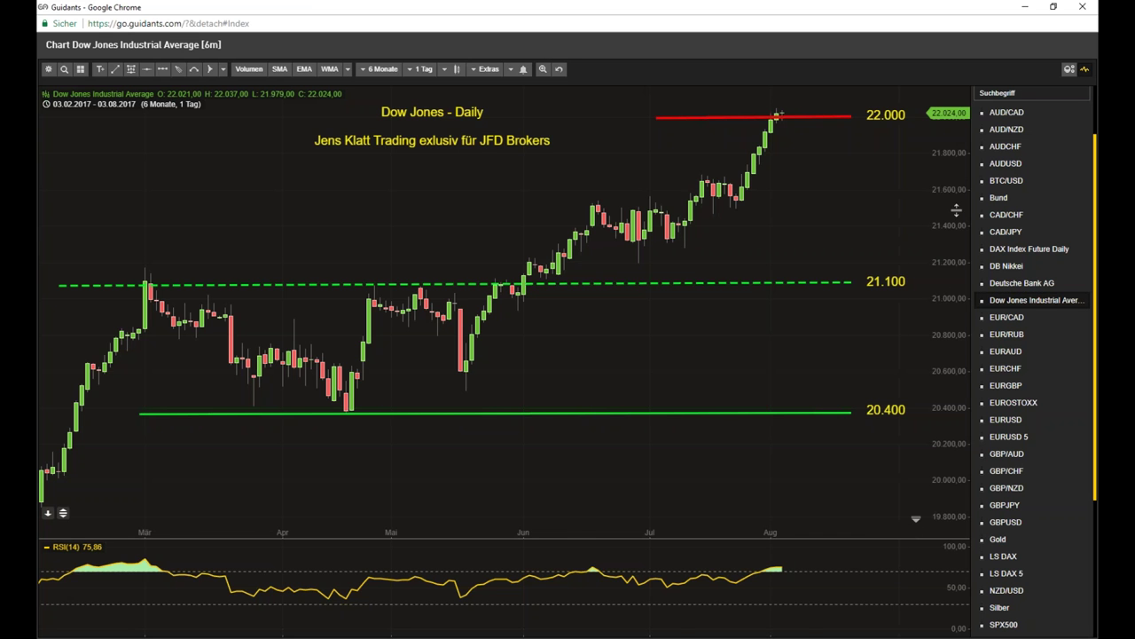
scroll(780, 235, "down", 2)
scroll(805, 230, "up", 1)
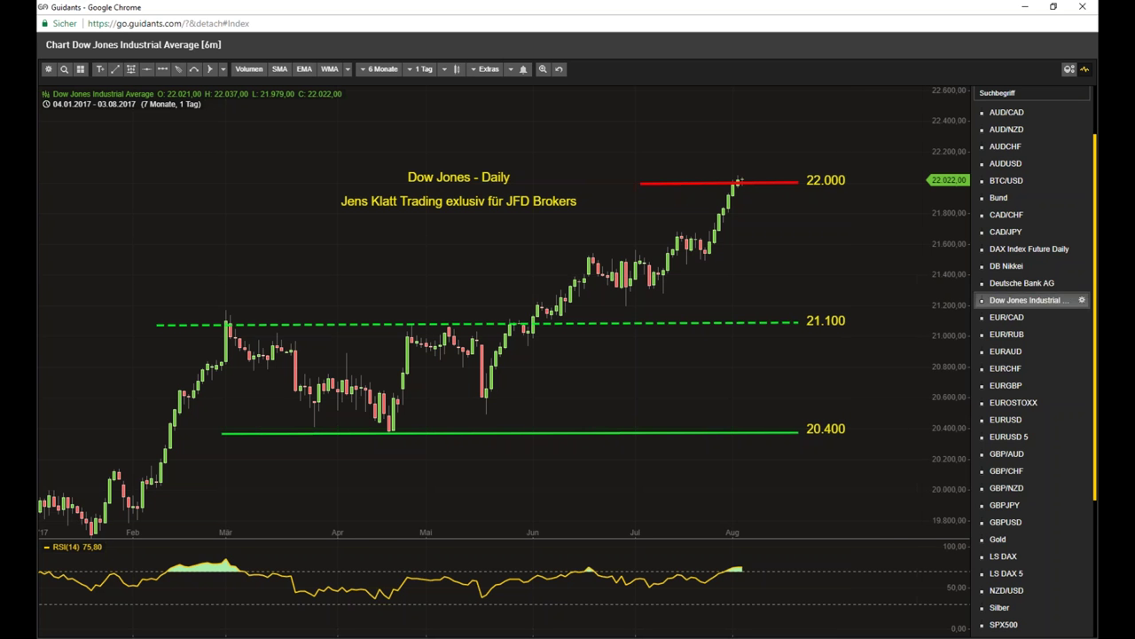
- Return to the PowerPoint slideshow and show the slide defining the ORB setup
left_click(575, 597)
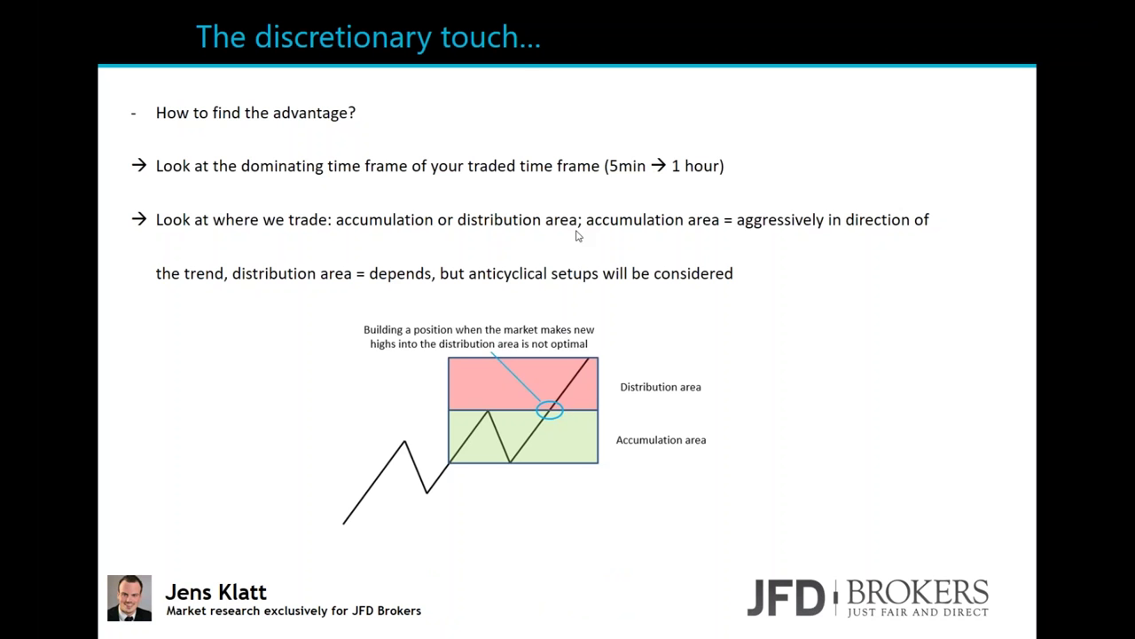
key("Right")
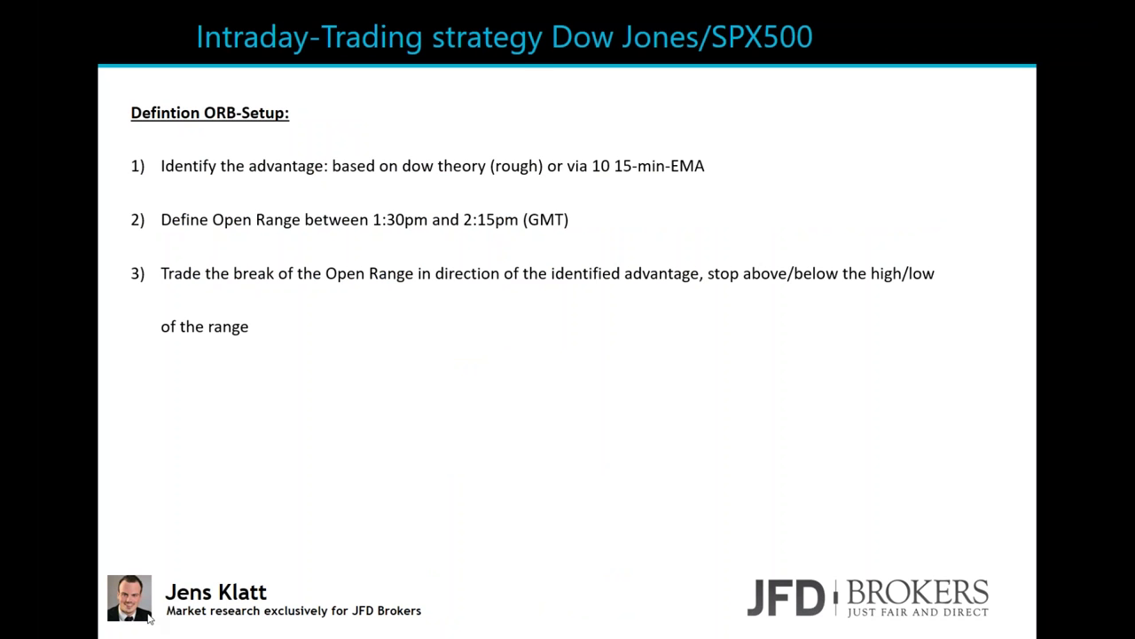